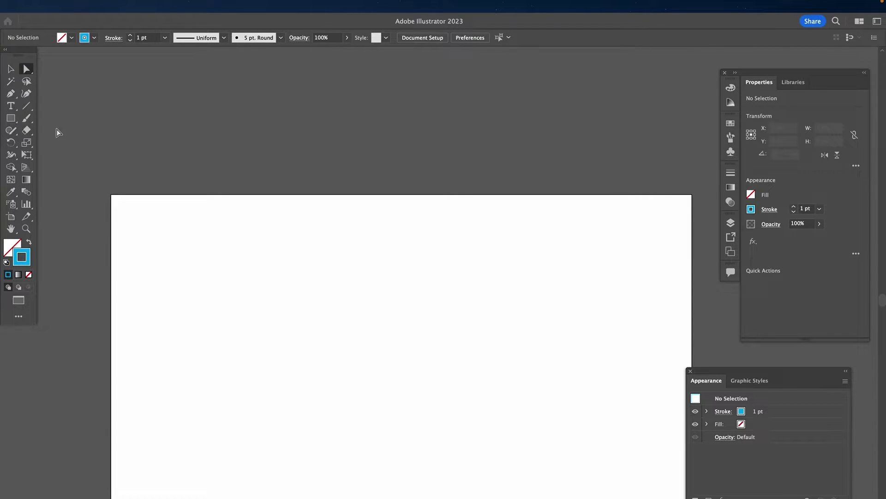
Step: Draw a horizontal straight line about 700 px long with the Line Segment tool
left_click(31, 106)
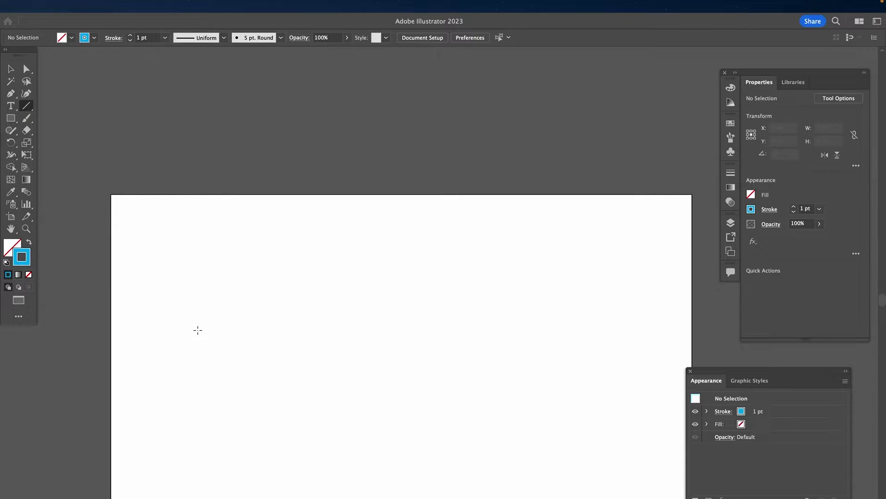
left_click_drag(197, 330, 516, 326)
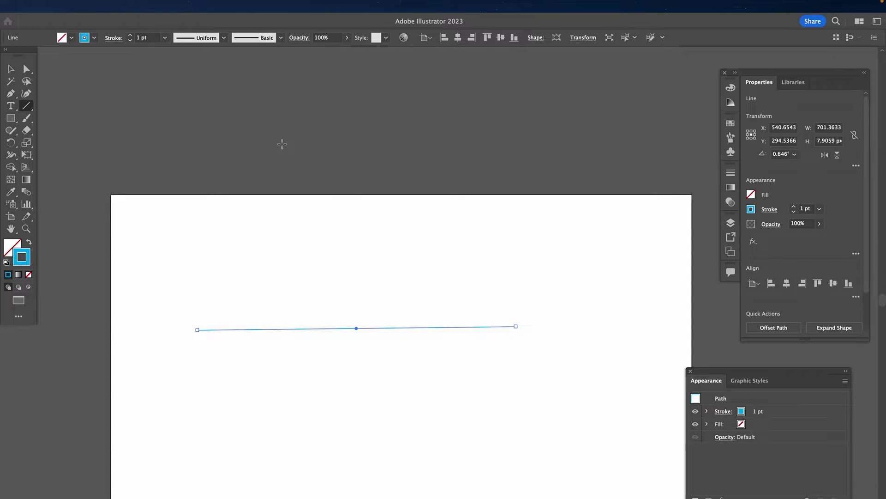
Step: Apply a Zig Zag effect to the line with Smooth points and a larger Size
left_click(209, 3)
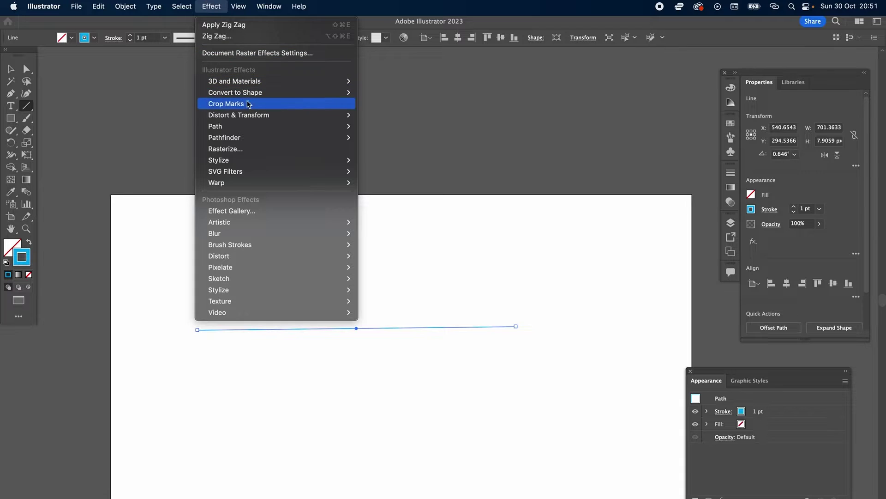
mouse_move(249, 115)
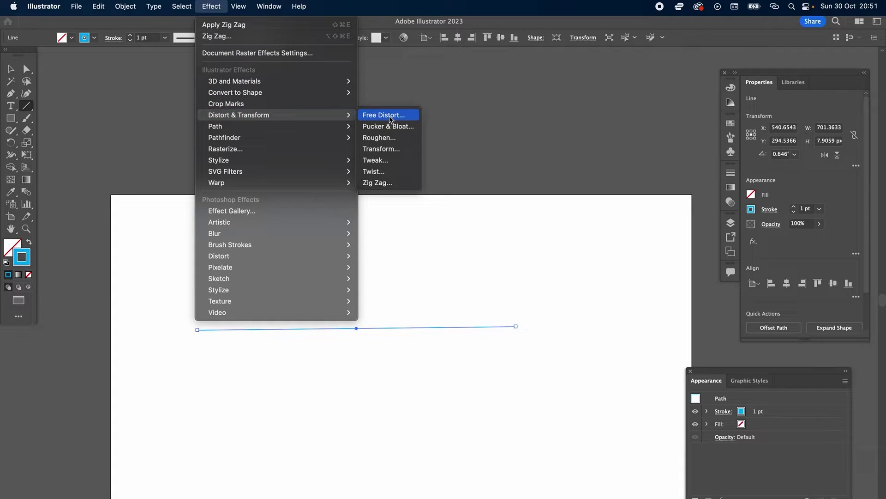
left_click(381, 183)
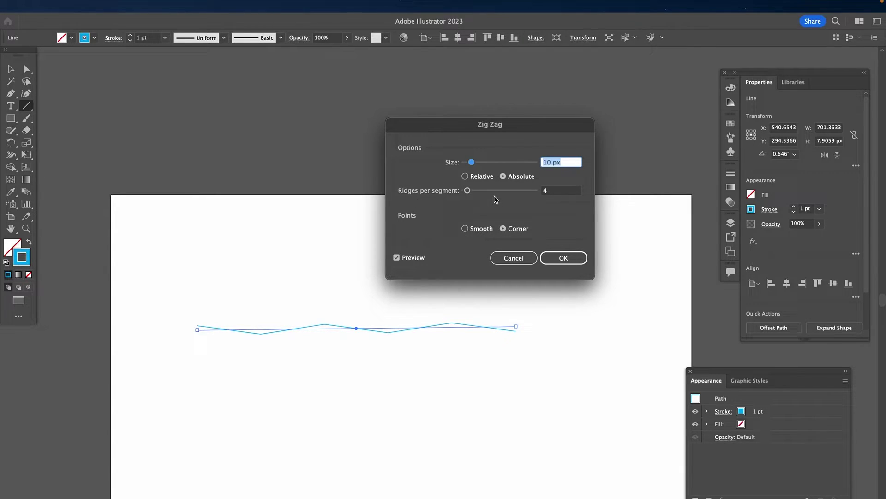
left_click(465, 229)
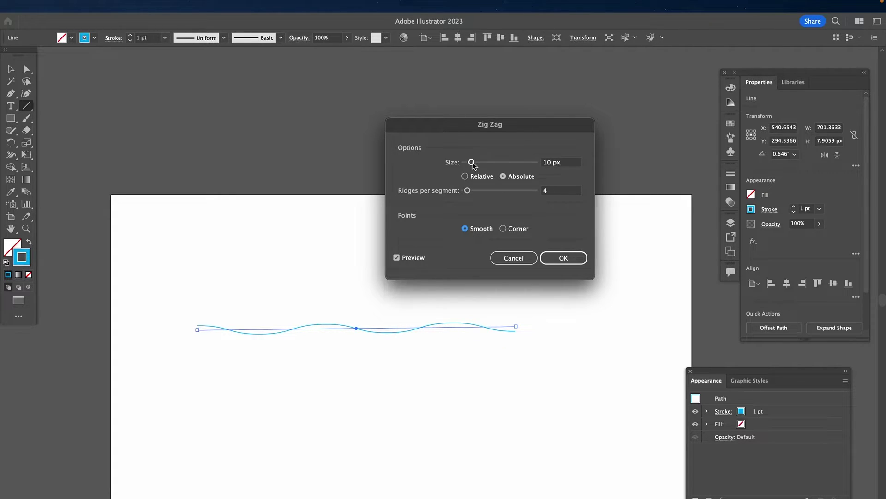
left_click_drag(471, 162, 513, 161)
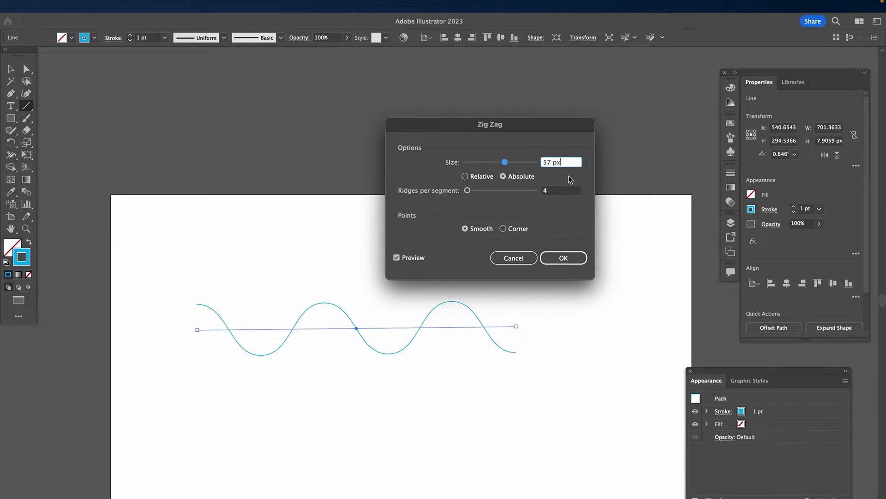
left_click(565, 256)
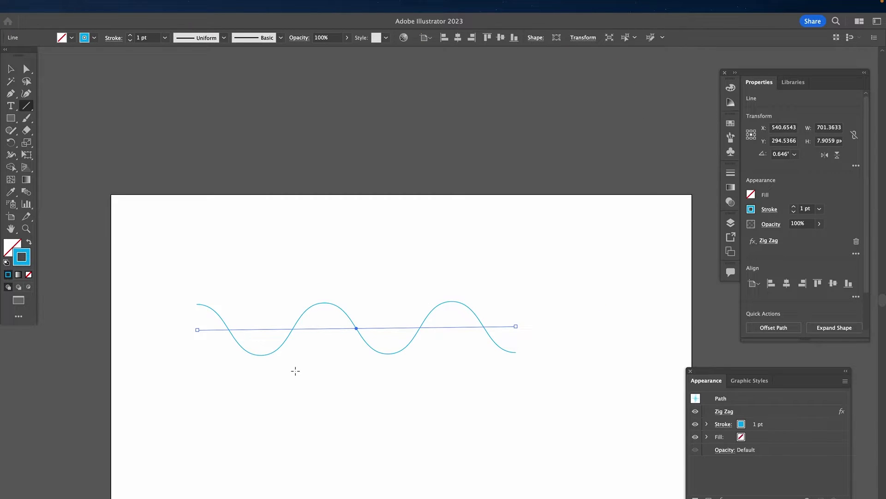
Step: Keep the stroke colour at 00AEEF in the Color Picker, then deselect the wavy line
double_click(27, 253)
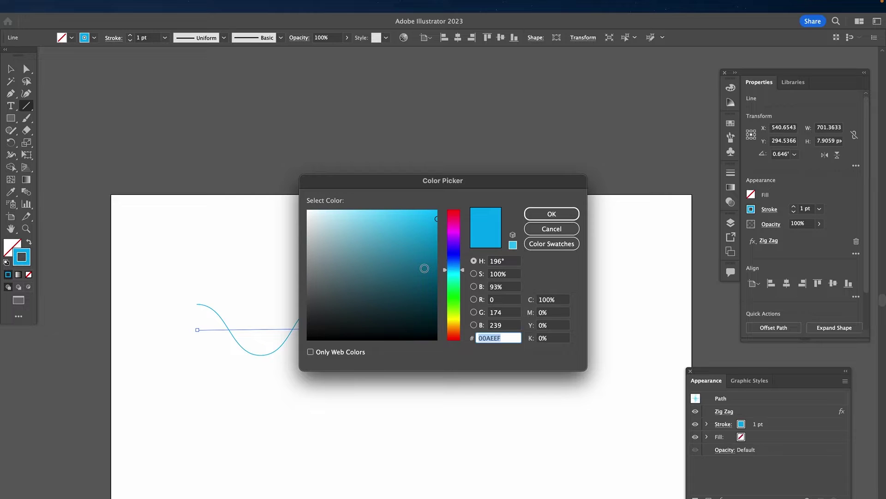
left_click(555, 215)
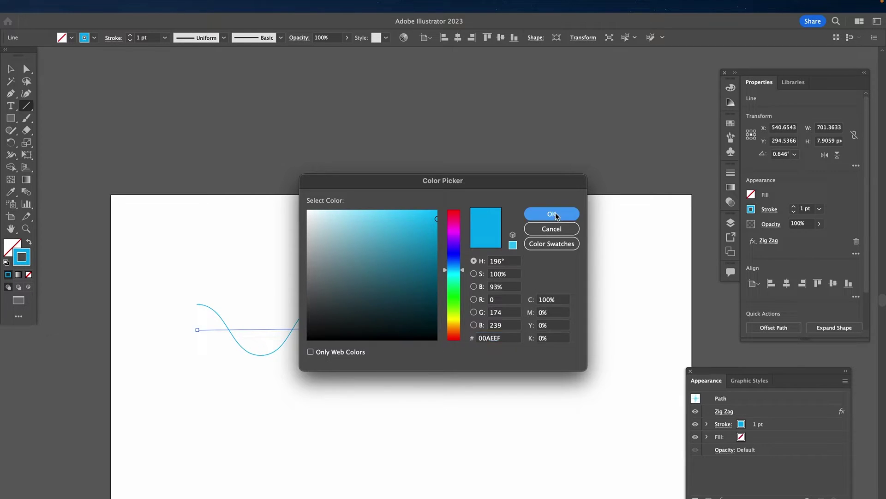
key("v")
left_click(296, 237)
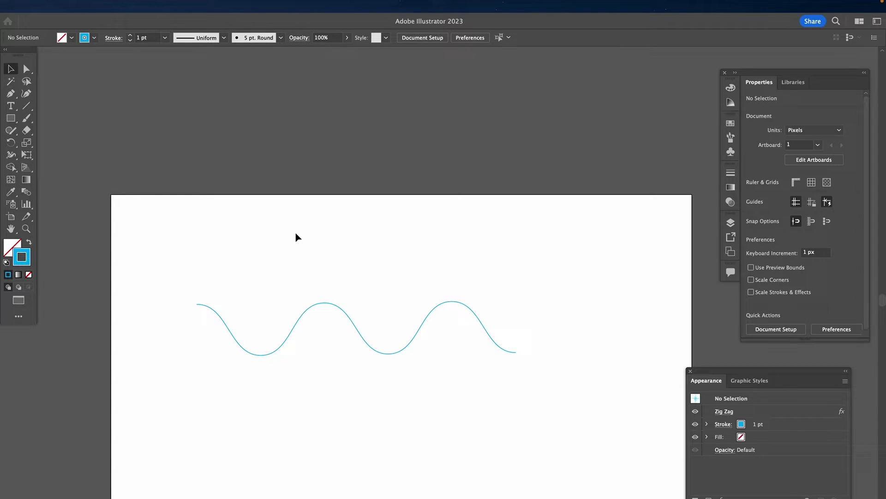
Step: Fit the artboard in view and start a Curvature-tool wave with its first crest and trough
key("a")
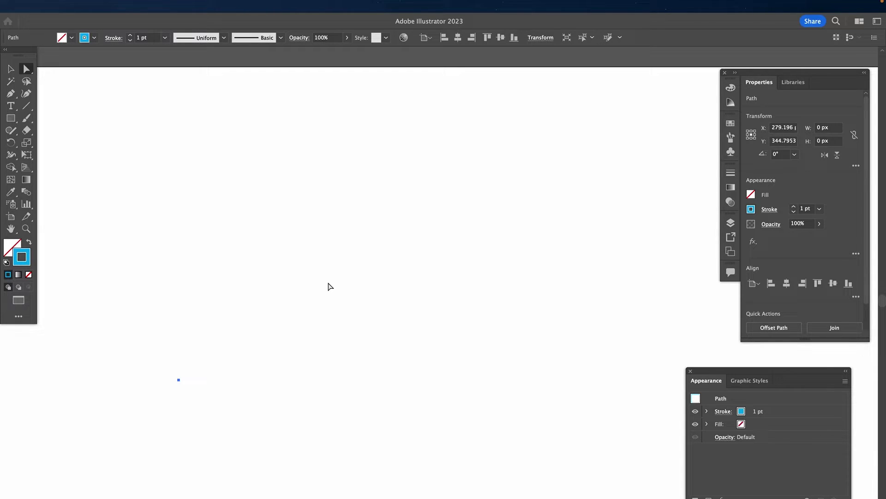
key("super+0")
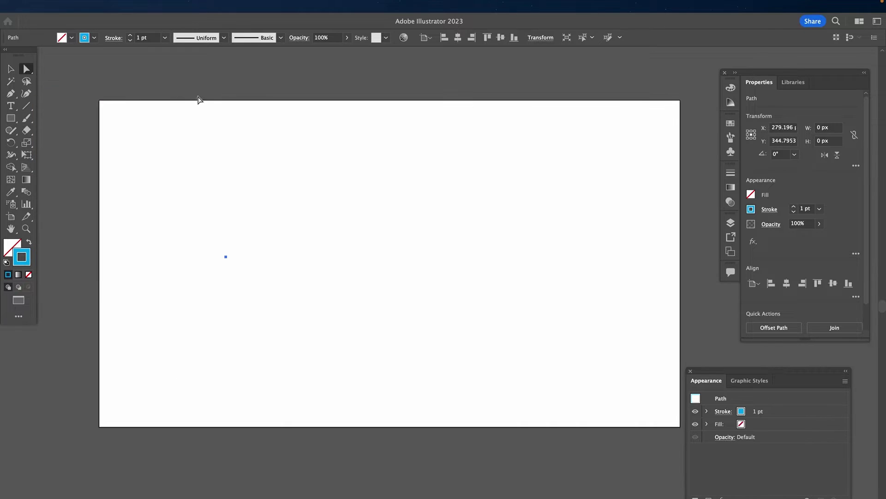
left_click(26, 94)
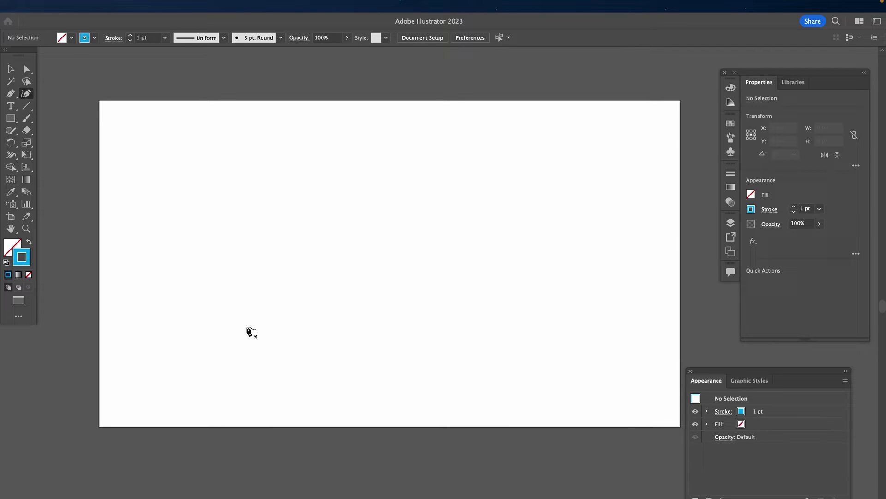
left_click(246, 313)
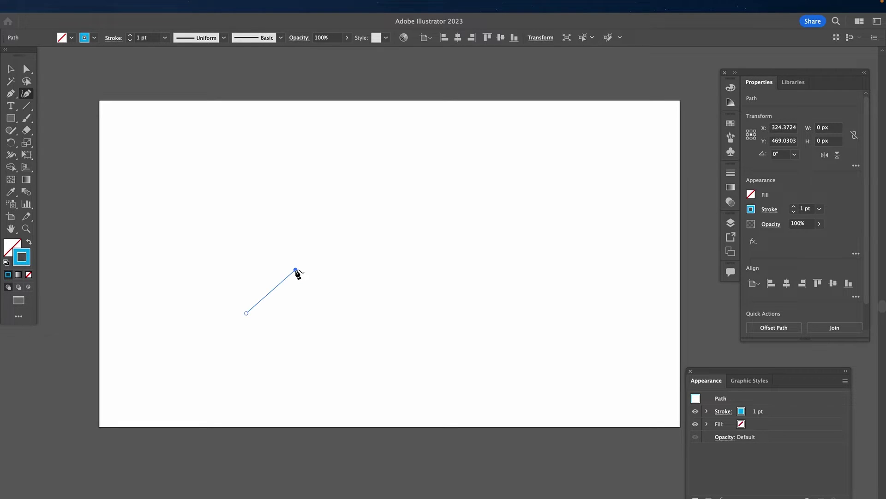
left_click(295, 270)
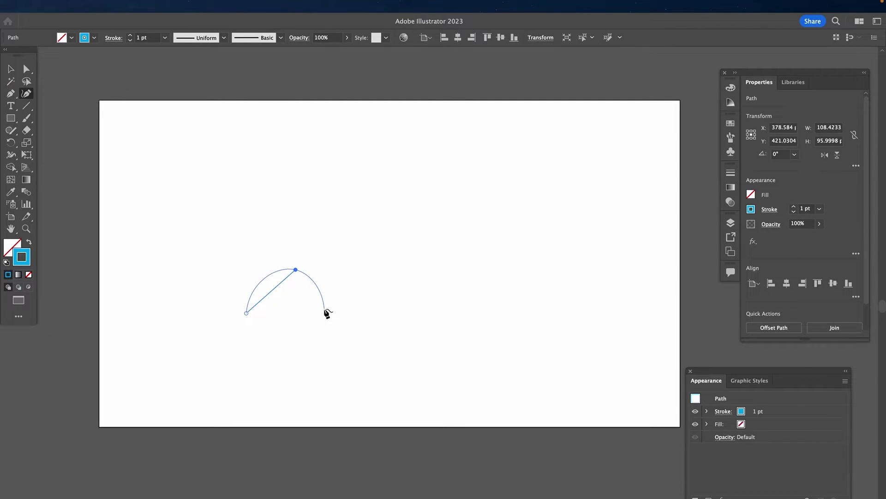
left_click(324, 309)
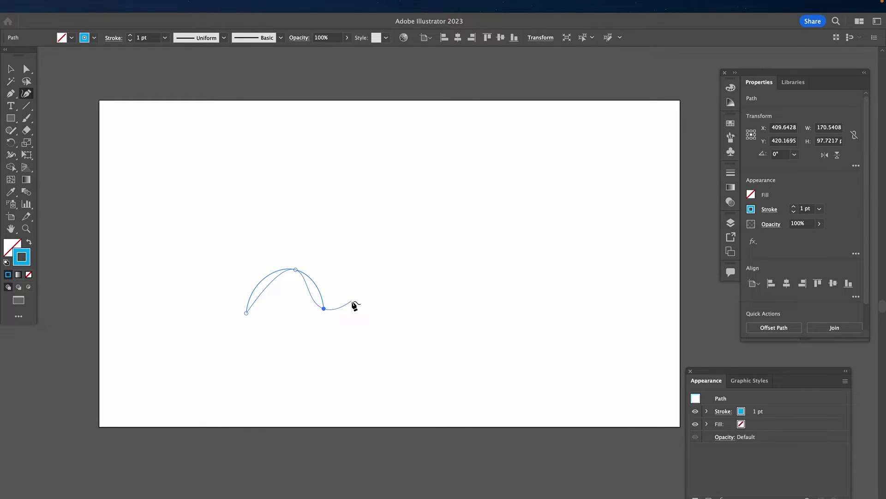
Step: Extend the wave rightward with four more crests, ending on a final low point
left_click(377, 266)
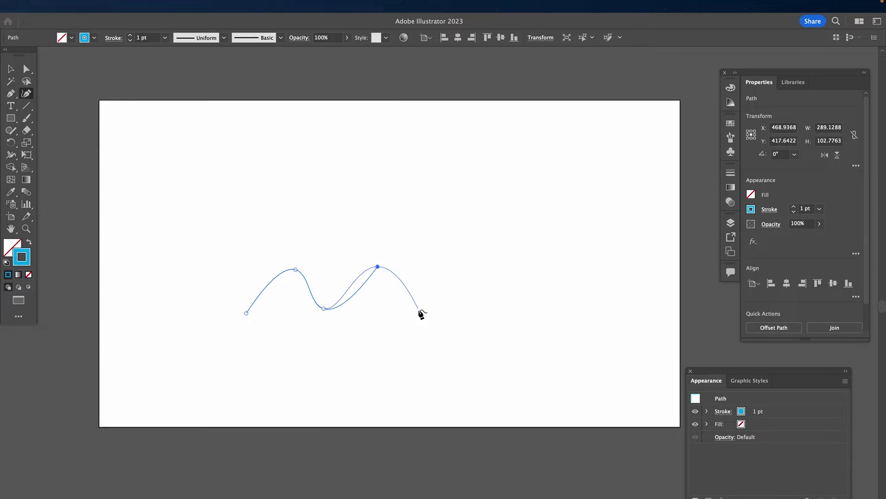
left_click(418, 309)
left_click(457, 267)
left_click(482, 308)
left_click(540, 228)
left_click(563, 319)
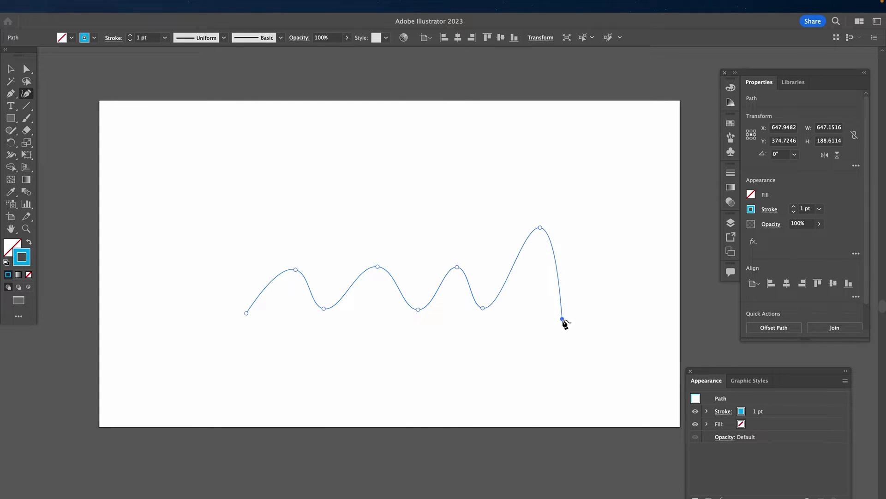
left_click(600, 263)
left_click(627, 297)
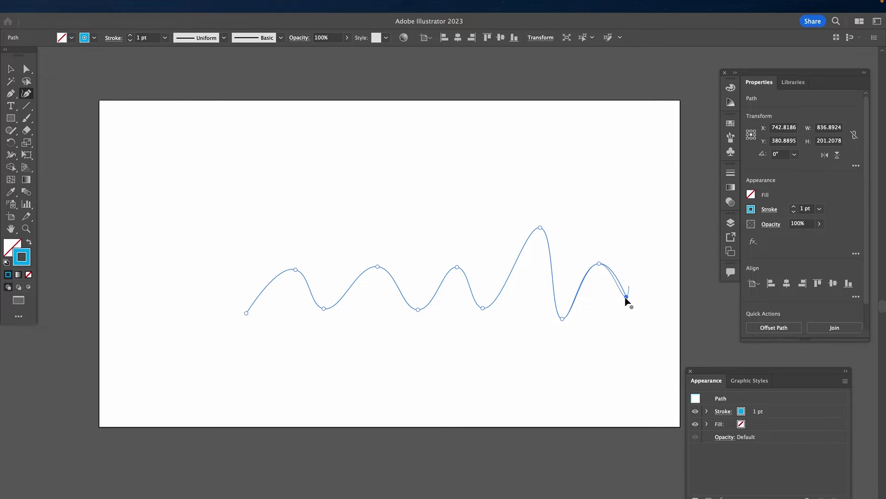
Step: Draw a Pen-tool zigzag of straight segments with three sharp peaks and three valleys
key("v")
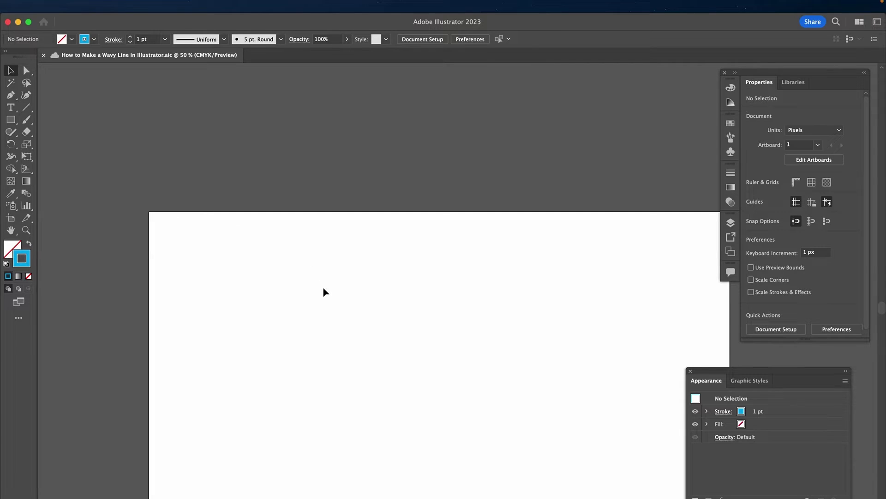
key("p")
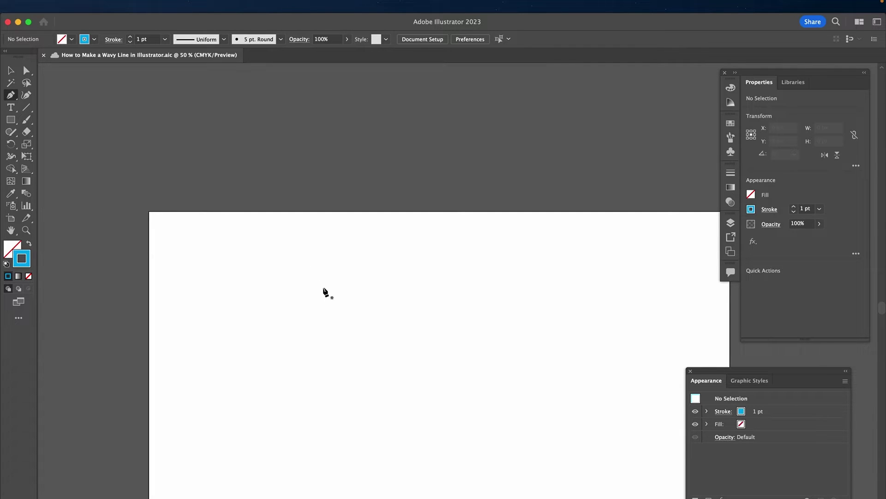
left_click(276, 368)
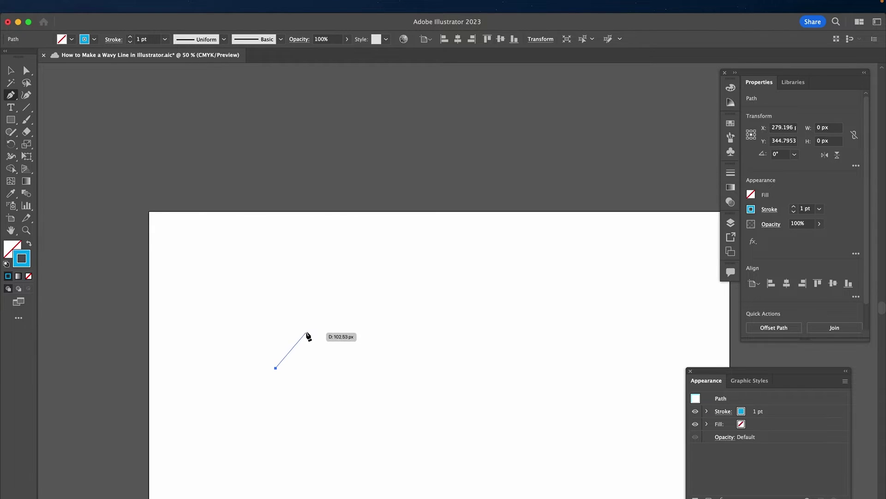
left_click(314, 317)
left_click(339, 363)
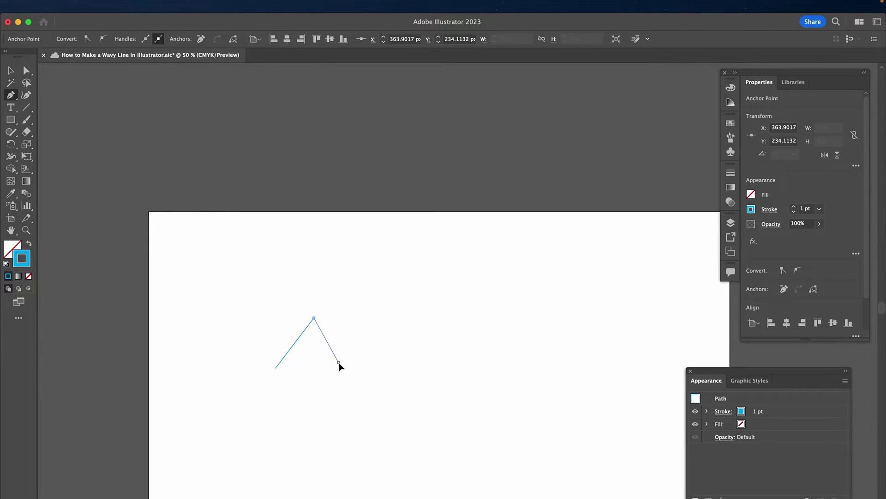
left_click(378, 315)
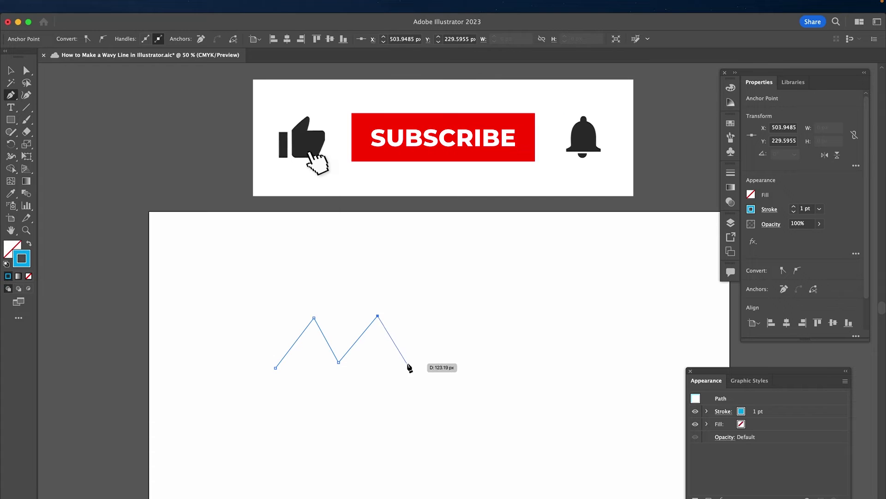
left_click(406, 363)
left_click(442, 316)
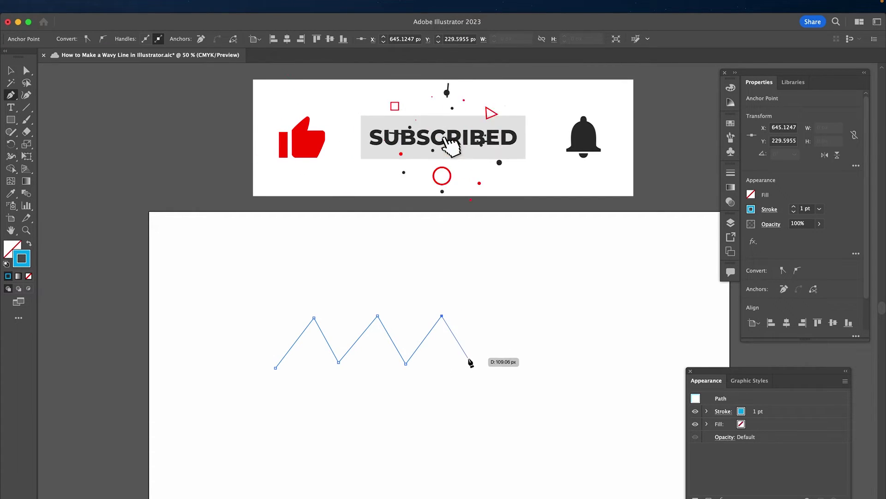
left_click(469, 362)
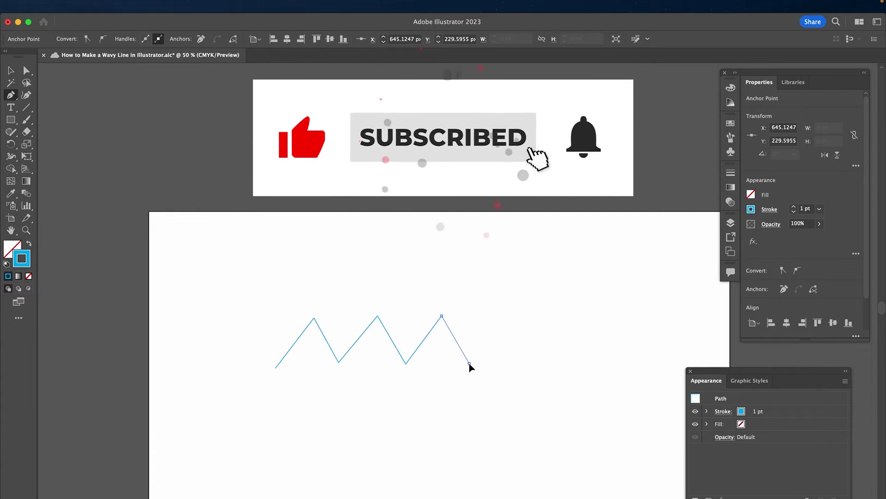
Step: Finish the zigzag on a fourth peak and marquee-select all its anchors with Direct Selection
left_click(497, 315)
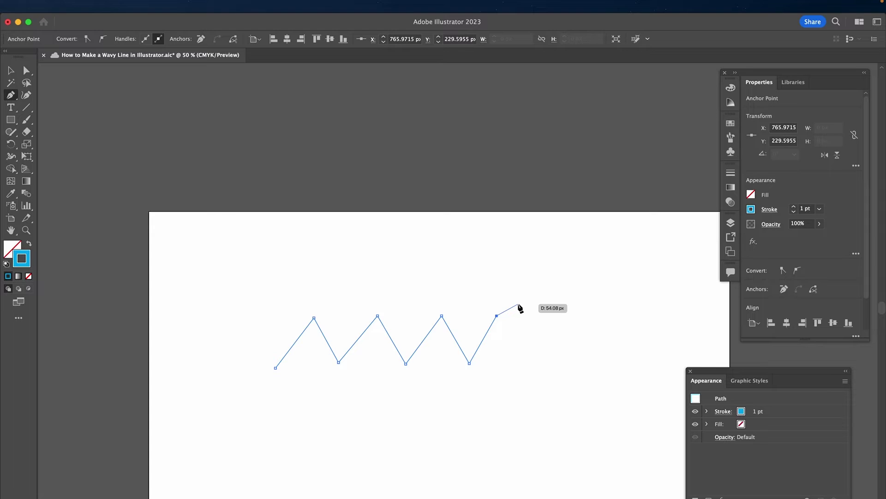
key("a")
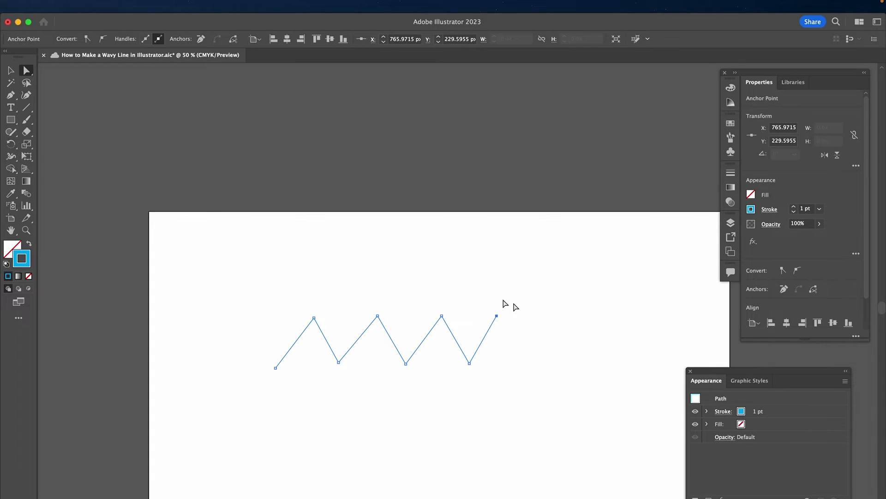
key("super+a")
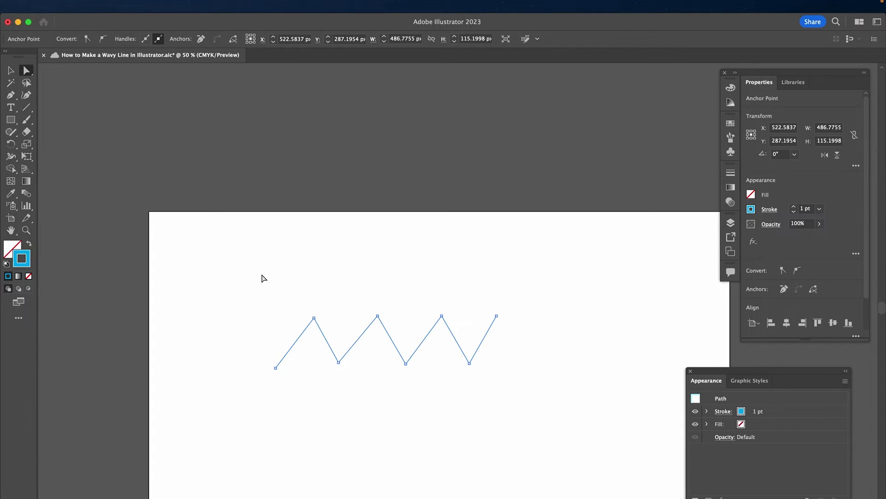
left_click_drag(262, 275, 575, 420)
scroll(335, 339, "up", 2)
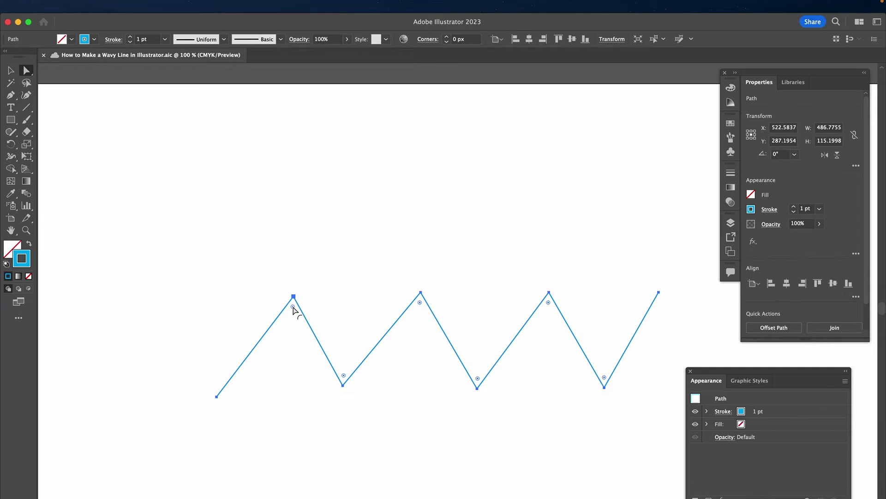
Step: Round all the zigzag's corners, widen the first peak's radius, and select the middle peak
mouse_move(293, 309)
left_mouse_down()
mouse_move(294, 334)
mouse_move(294, 318)
left_mouse_up()
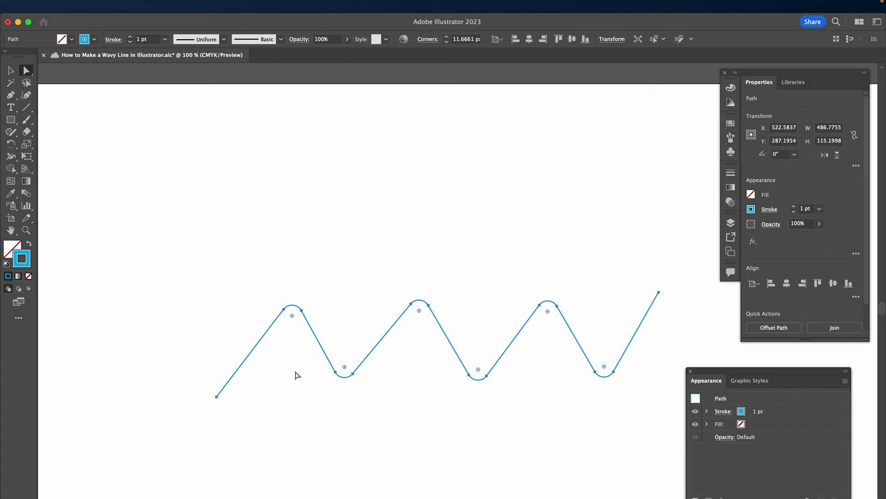
left_click(314, 417)
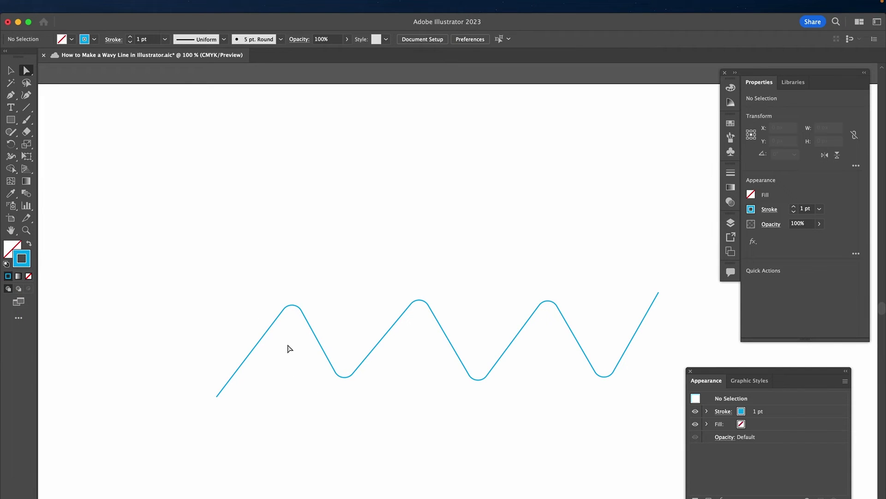
left_click_drag(256, 277, 322, 372)
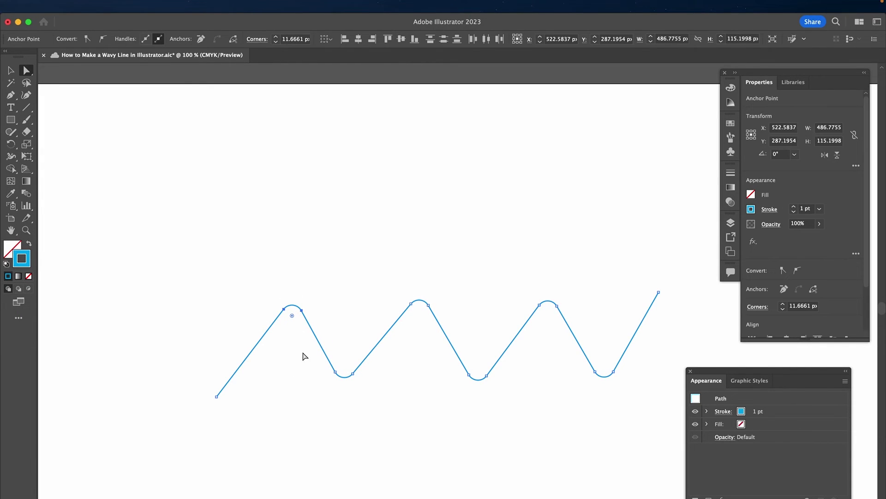
left_click_drag(293, 340, 295, 338)
left_click(478, 262)
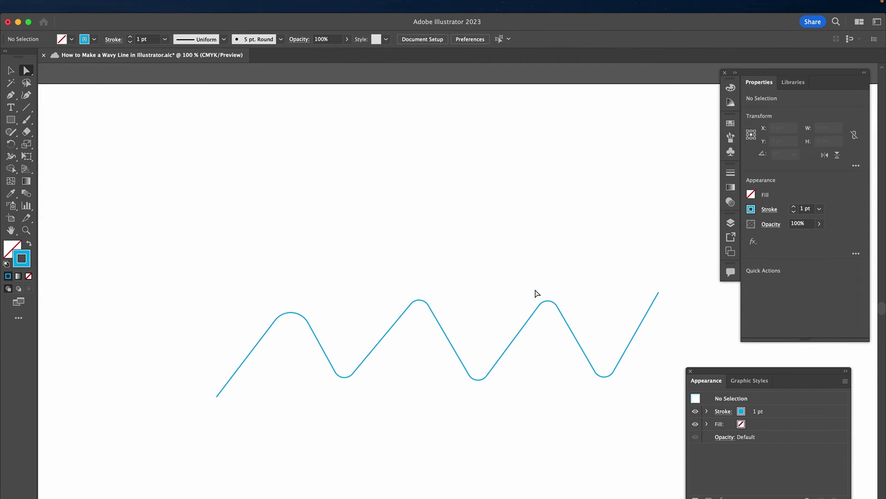
left_click_drag(519, 269, 548, 351)
left_click(436, 272)
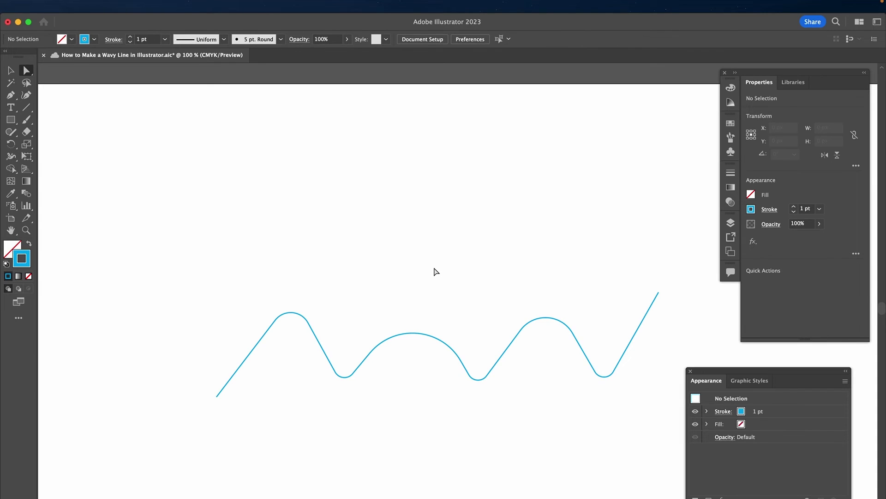